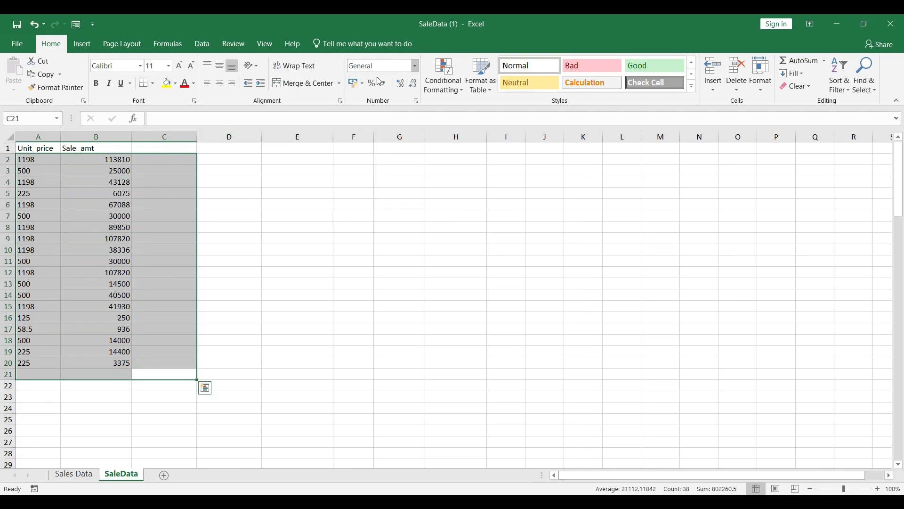
# Step: Apply the Number format to cells A2:C21, and change their format to Currency
pyautogui.click(417, 67)
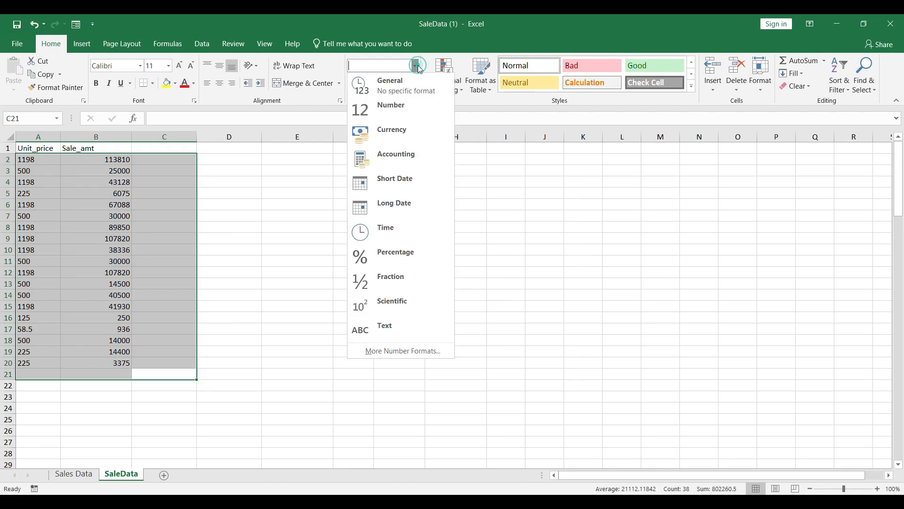
pyautogui.click(408, 112)
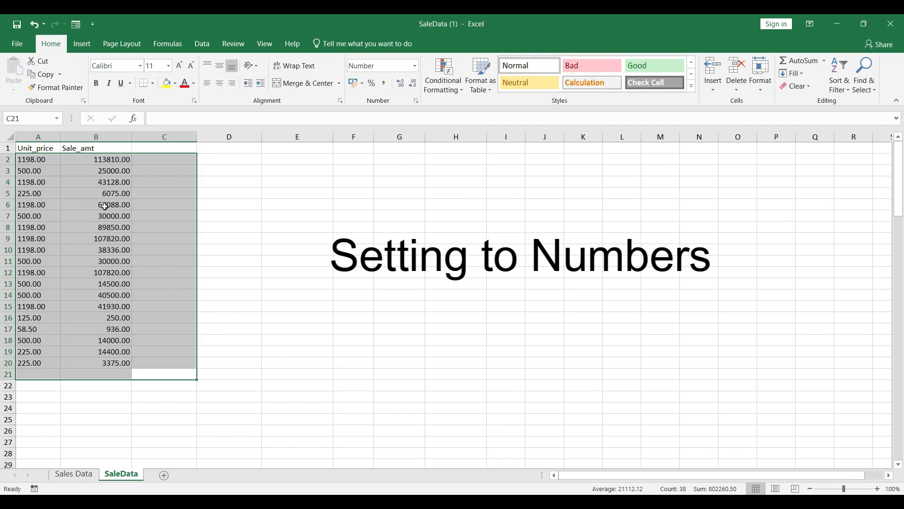
pyautogui.click(415, 67)
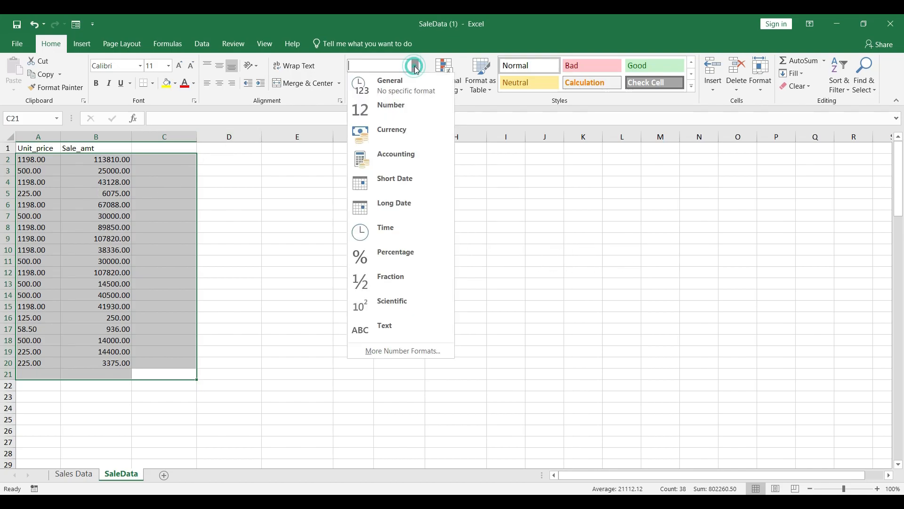
pyautogui.click(397, 129)
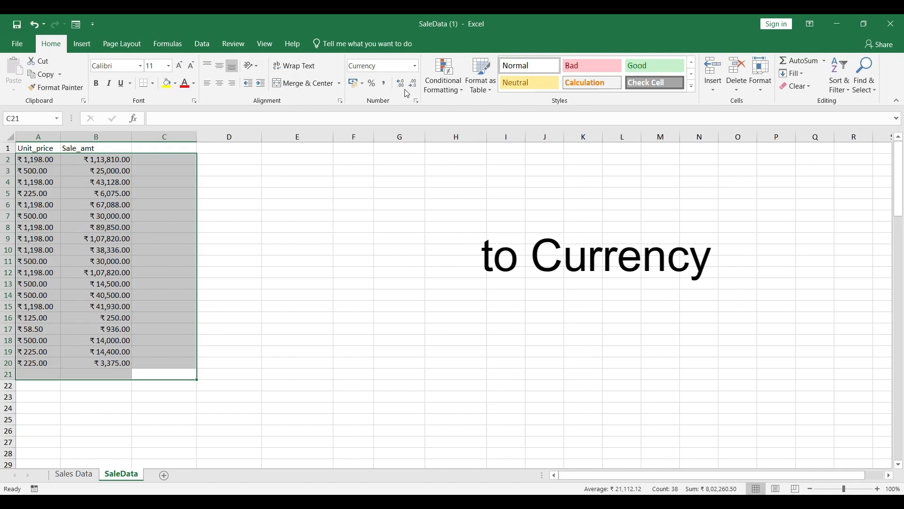
# Step: Apply the Accounting number format to cells A2:C21 and clear the selection
pyautogui.click(414, 70)
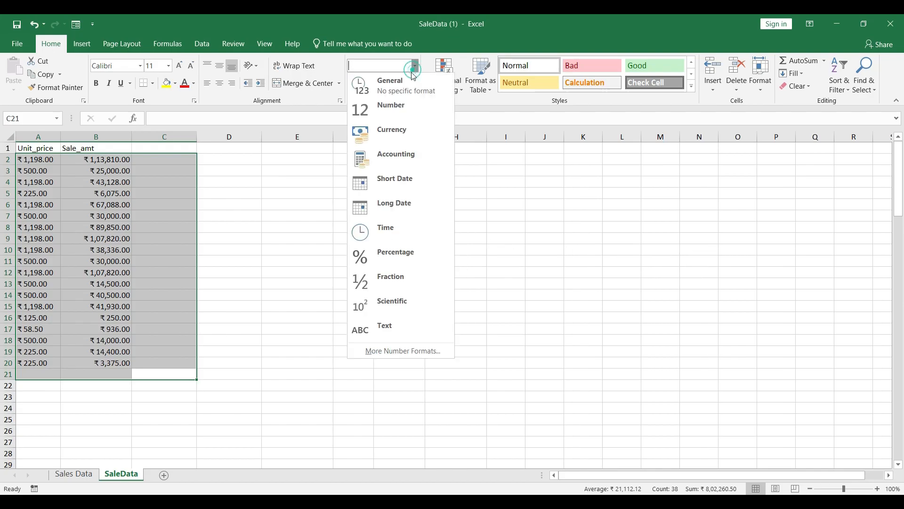
pyautogui.click(399, 168)
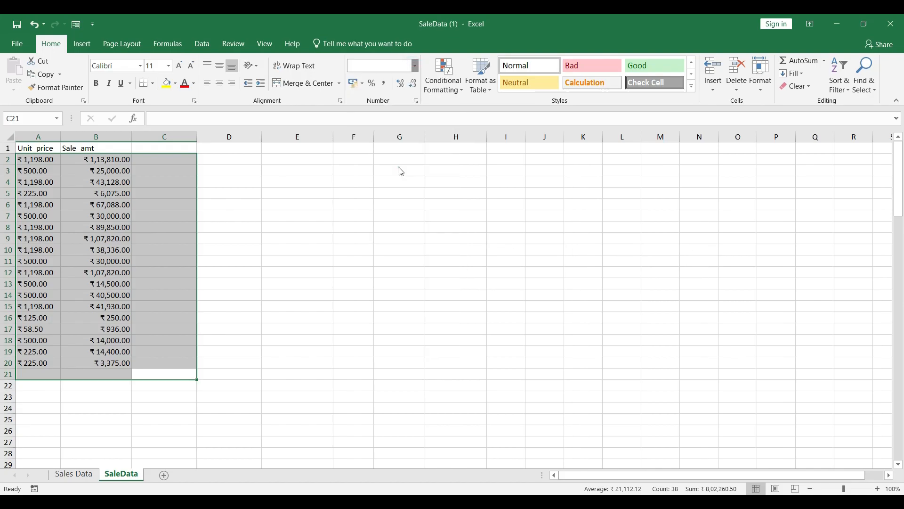
pyautogui.click(118, 266)
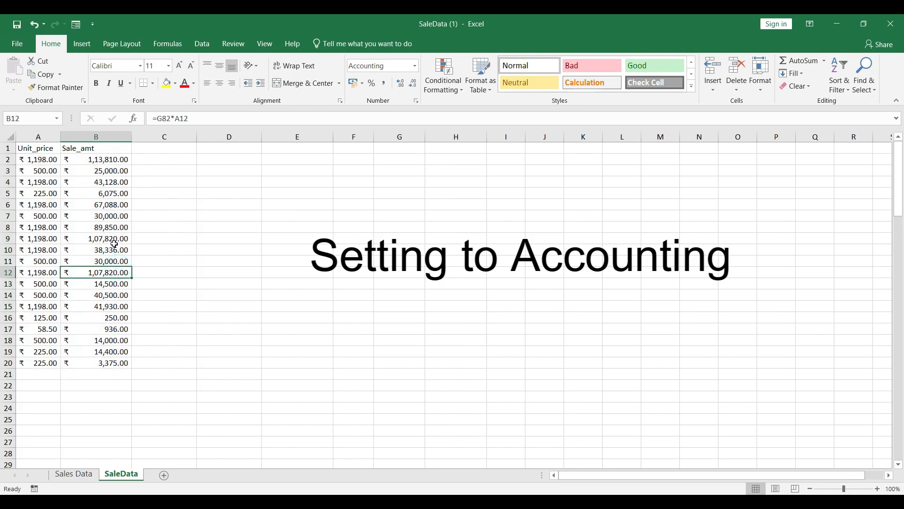
pyautogui.hotkey('ctrl', 'a')
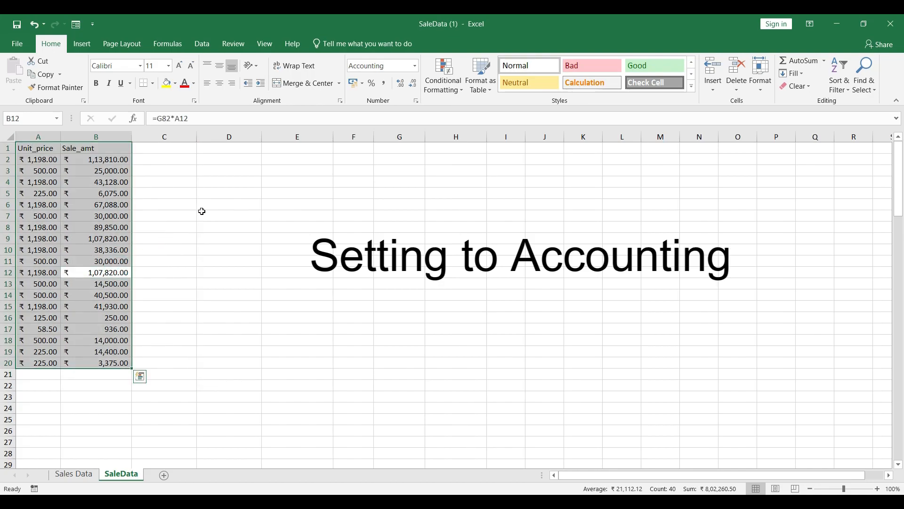
pyautogui.click(119, 186)
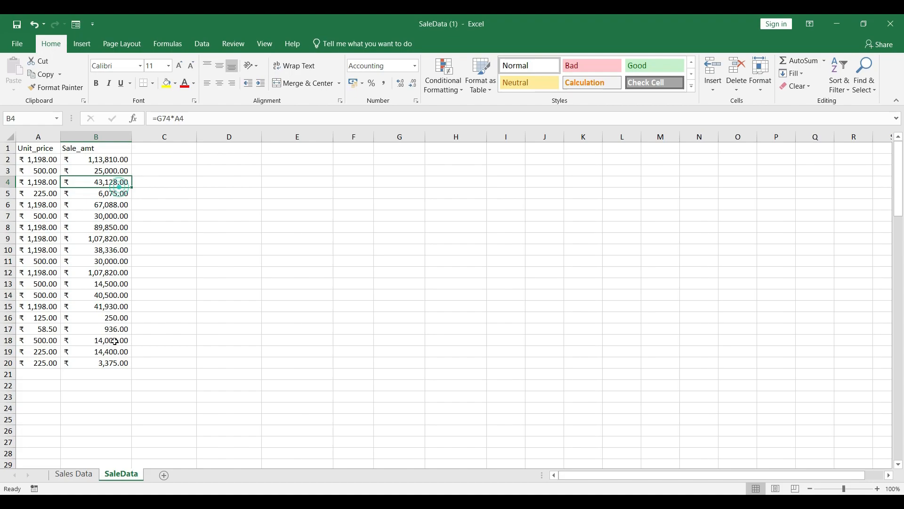
# Step: Format the unit price and sale amount values in A2:B20 as Time
pyautogui.moveTo(126, 364); pyautogui.dragTo(30, 162)
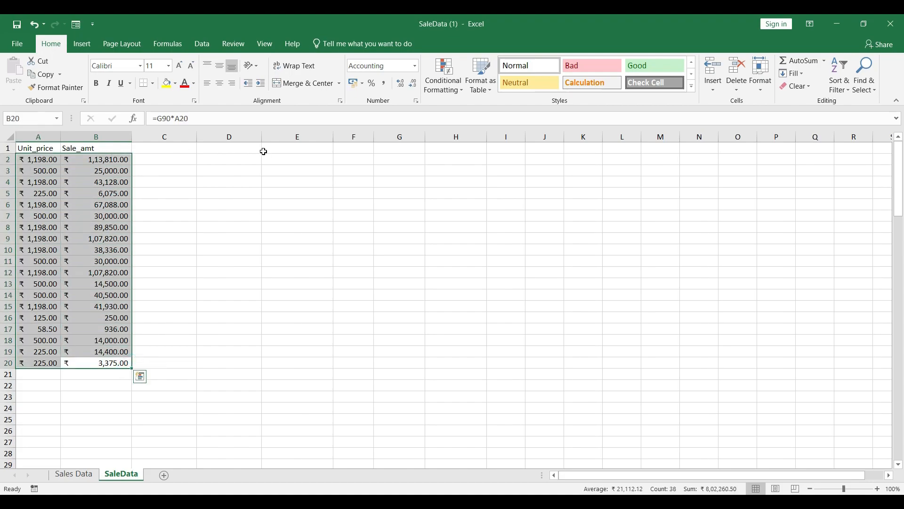
pyautogui.click(414, 66)
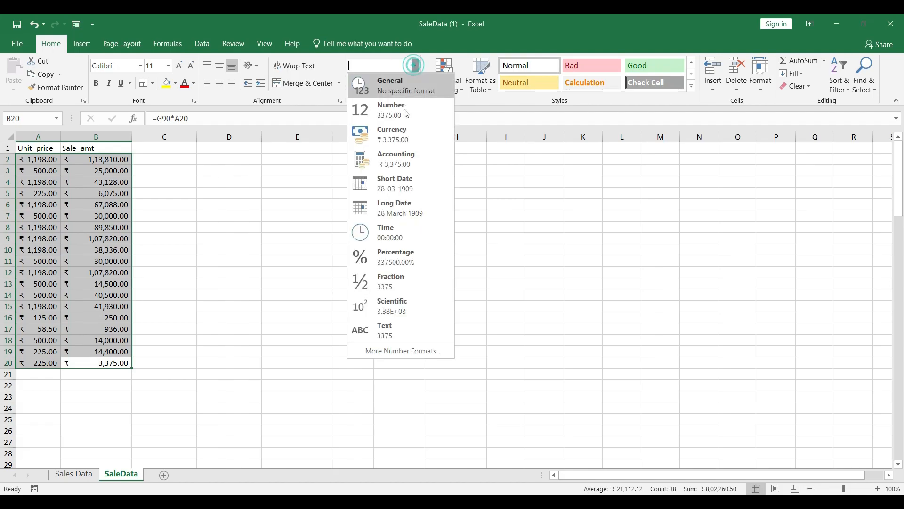
pyautogui.click(391, 237)
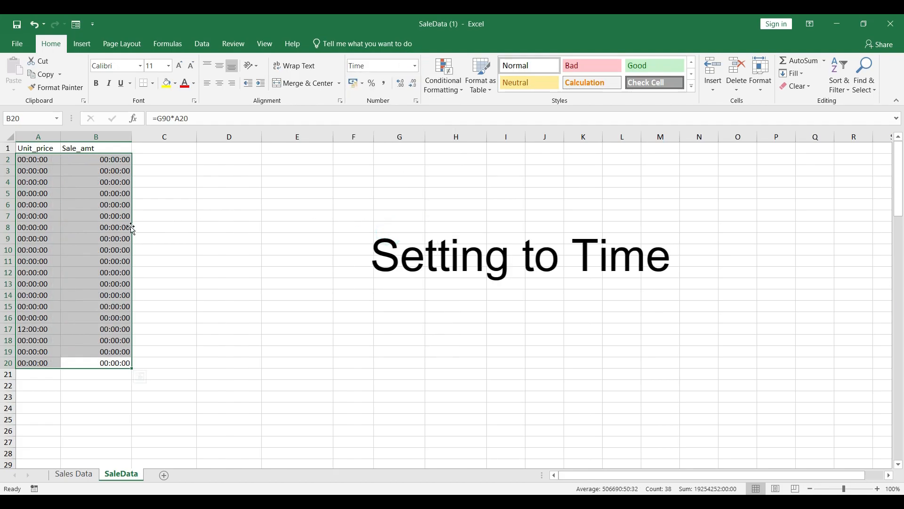
# Step: Apply the Percentage format to cells A2:B20, and change it to Fraction
pyautogui.click(415, 67)
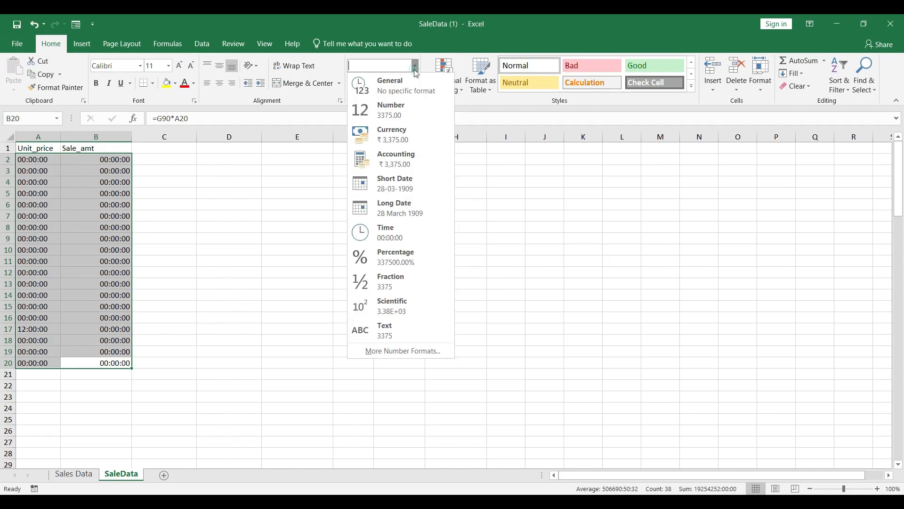
pyautogui.click(407, 254)
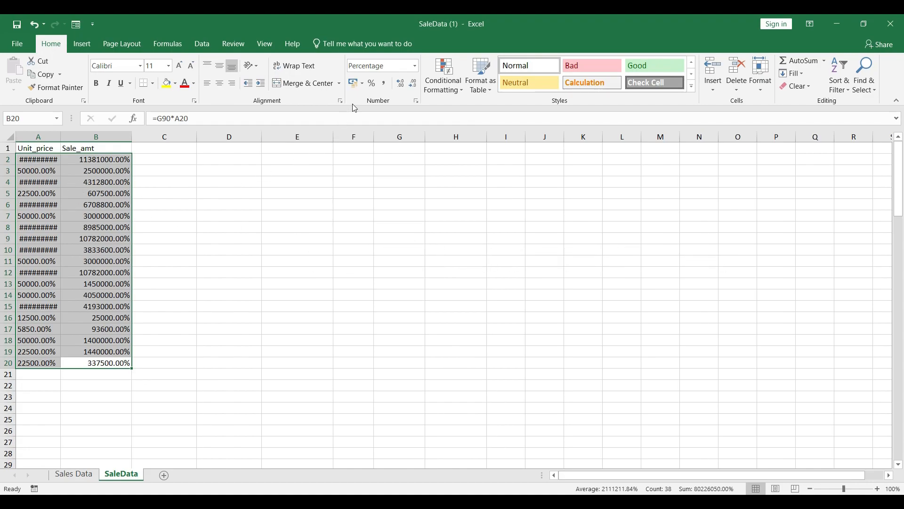
pyautogui.click(417, 66)
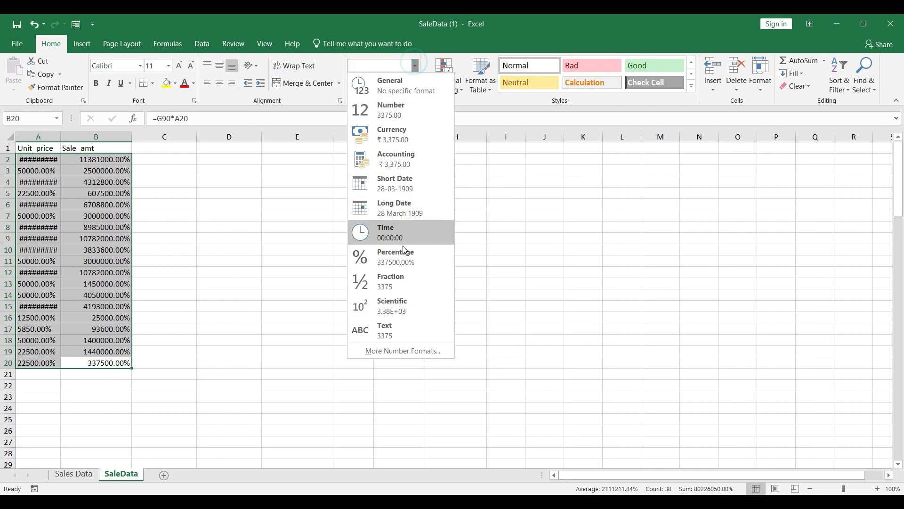
pyautogui.click(404, 281)
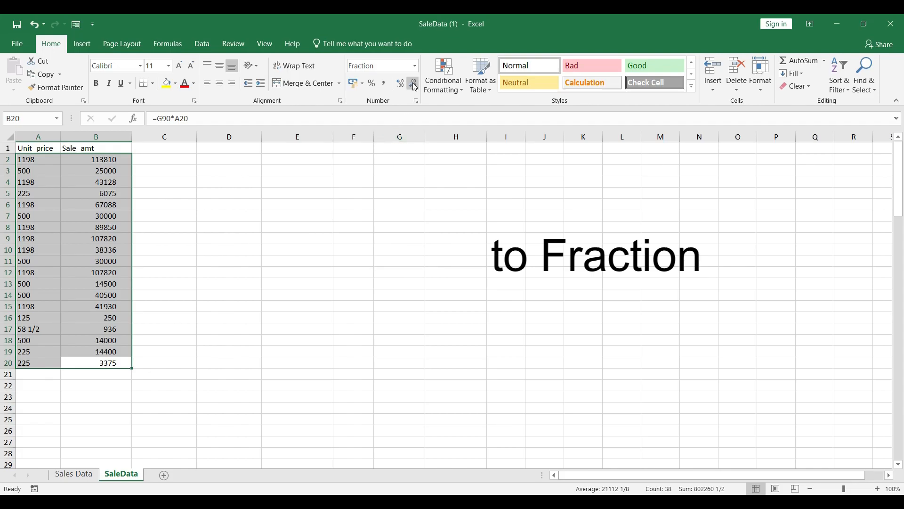
# Step: Apply the Scientific format to cells A2:B20, and replace it with the Text format
pyautogui.click(415, 69)
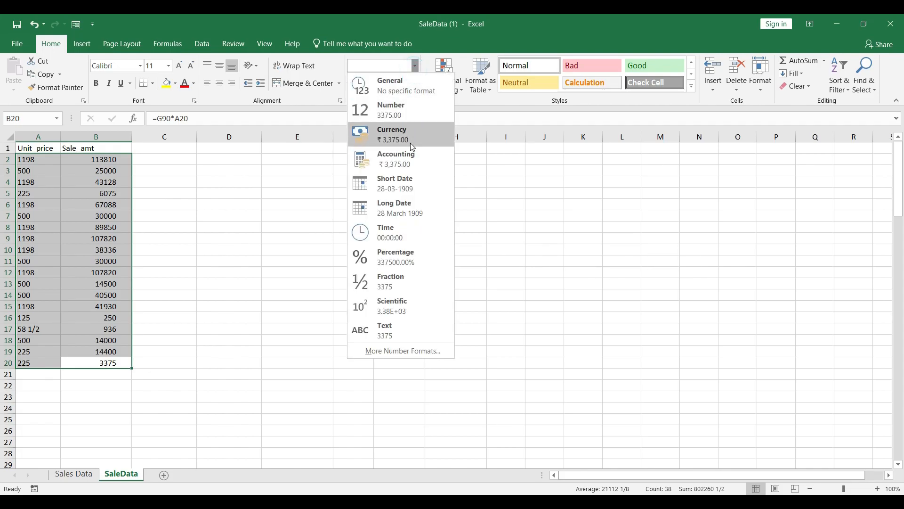
pyautogui.click(408, 307)
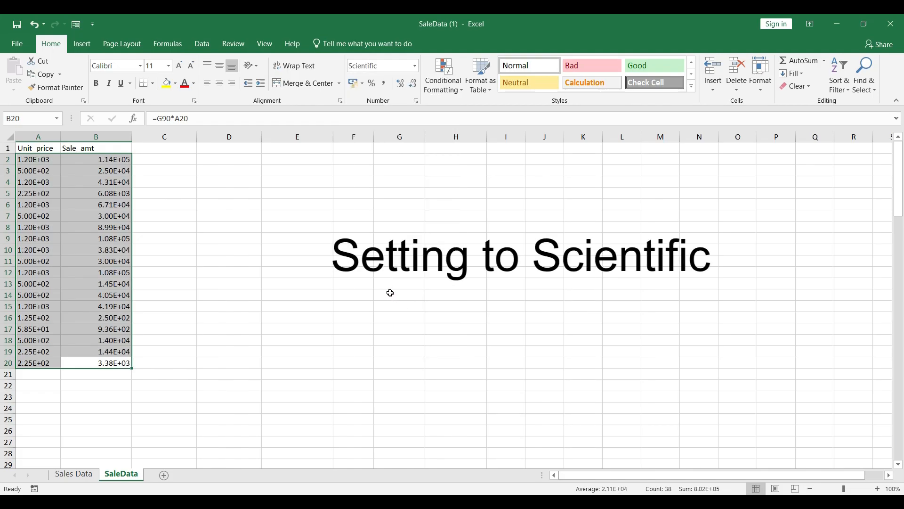
pyautogui.click(416, 70)
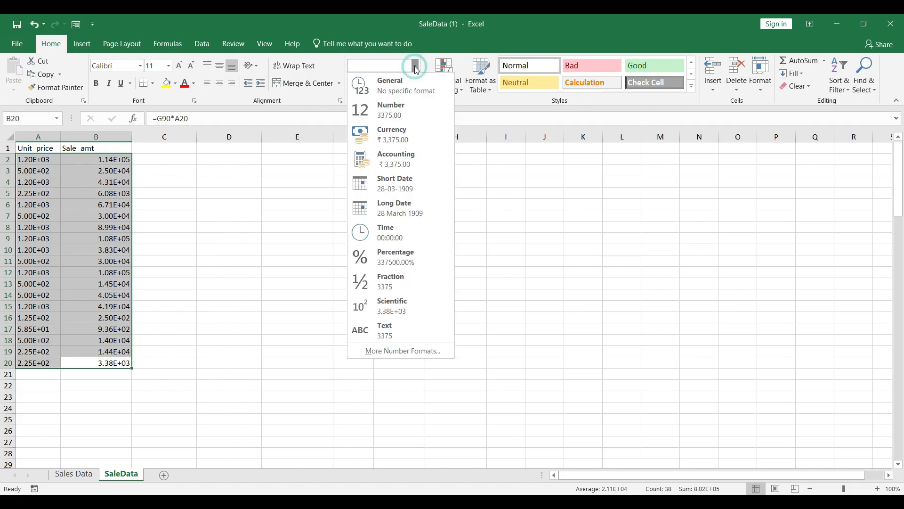
pyautogui.click(382, 331)
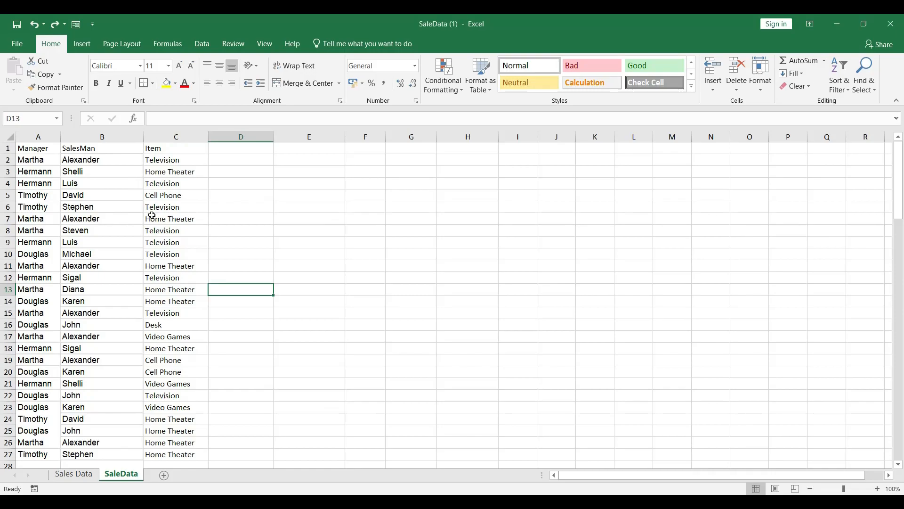
# Step: Set the whole Manager, SalesMan and Item table to the Bauhaus 93 font at size 12
pyautogui.click(152, 215)
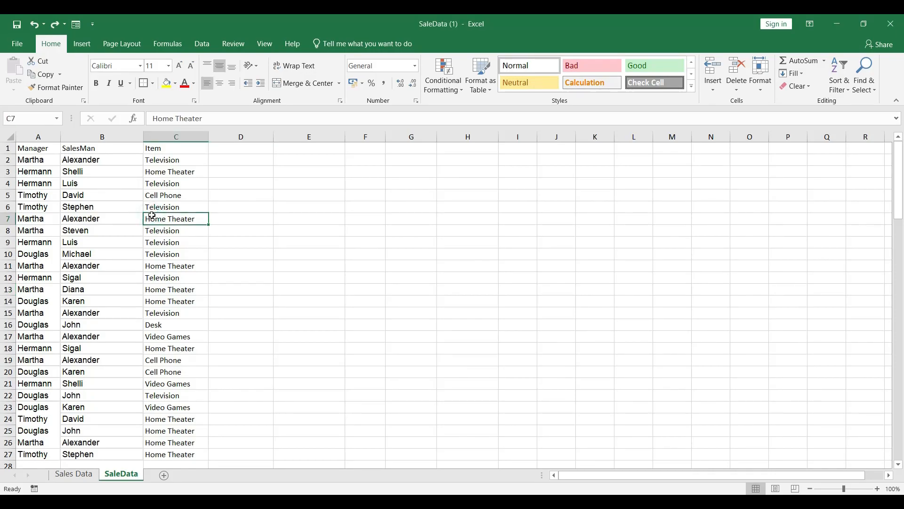
pyautogui.hotkey('ctrl', 'a')
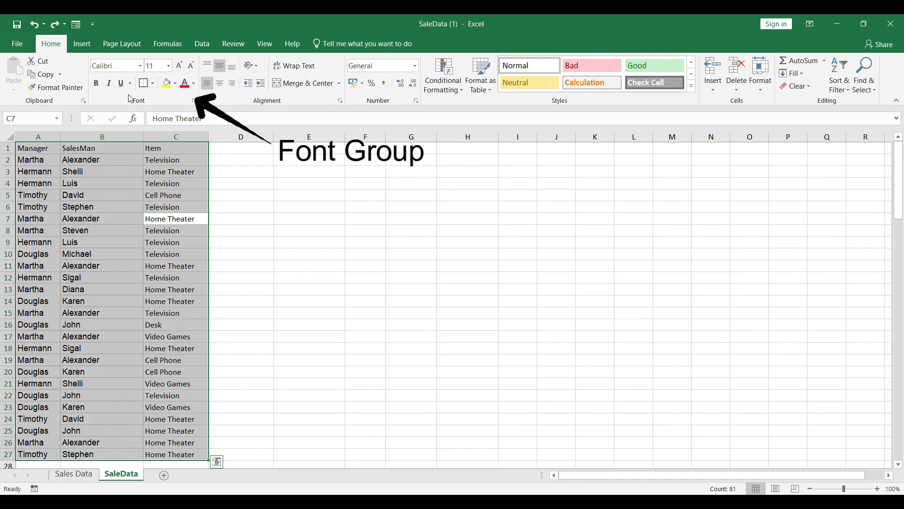
pyautogui.click(143, 68)
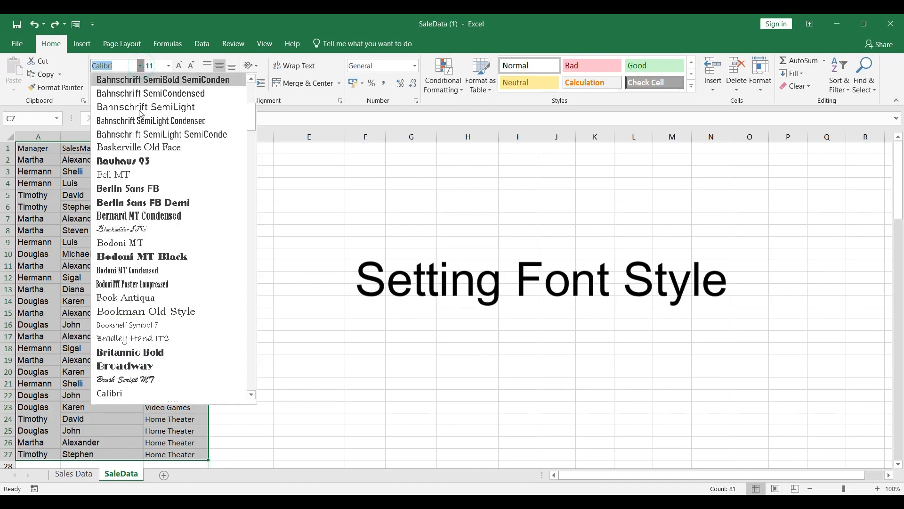
pyautogui.click(135, 165)
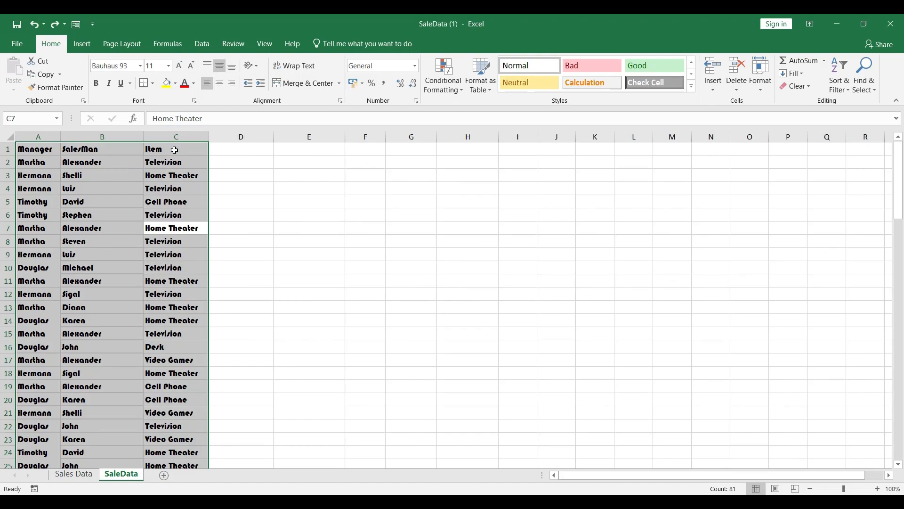
pyautogui.click(169, 65)
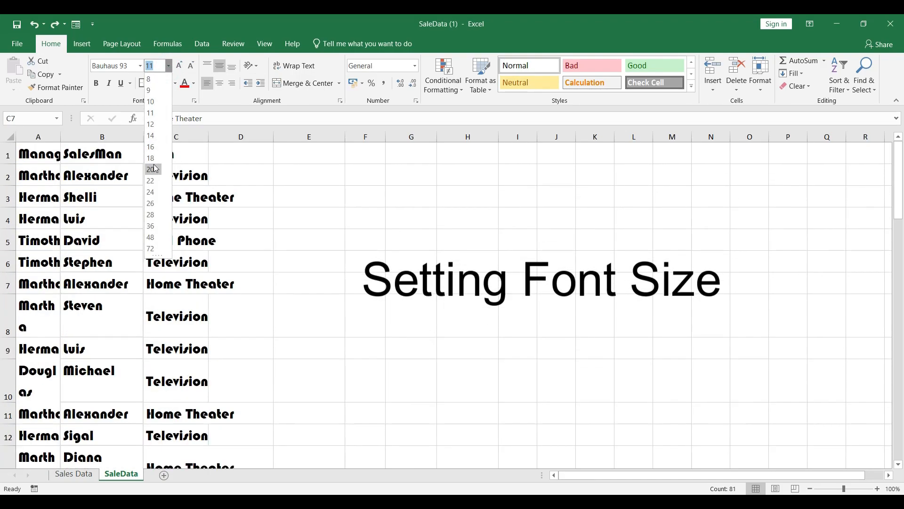
pyautogui.click(151, 123)
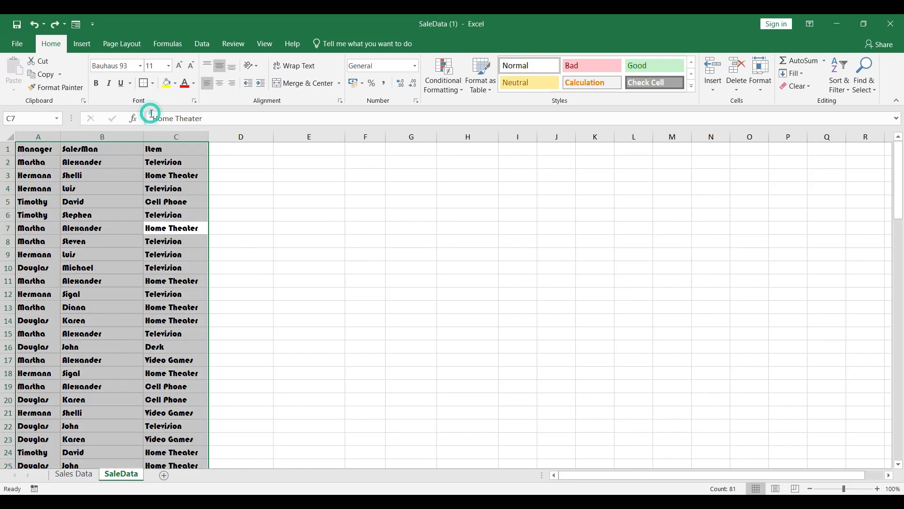
# Step: Remove bold from the table text, and toggle italic and underline on and off
pyautogui.click(99, 85)
pyautogui.click(107, 86)
pyautogui.click(107, 87)
pyautogui.click(121, 85)
pyautogui.click(121, 86)
# Step: Decrease the table's font size several steps, and increase it back to 12
pyautogui.click(190, 68)
pyautogui.click(190, 68)
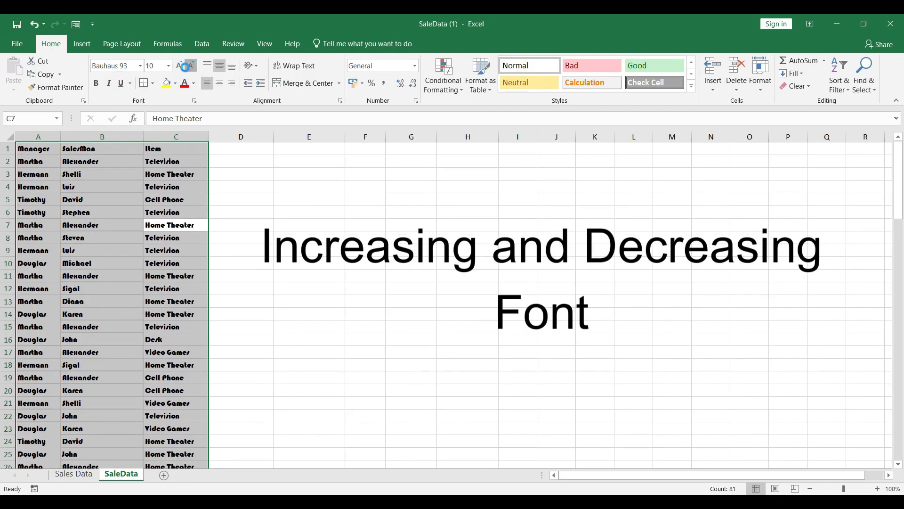
pyautogui.click(189, 68)
pyautogui.click(189, 68)
pyautogui.click(180, 67)
pyautogui.click(180, 67)
pyautogui.click(180, 67)
pyautogui.click(180, 67)
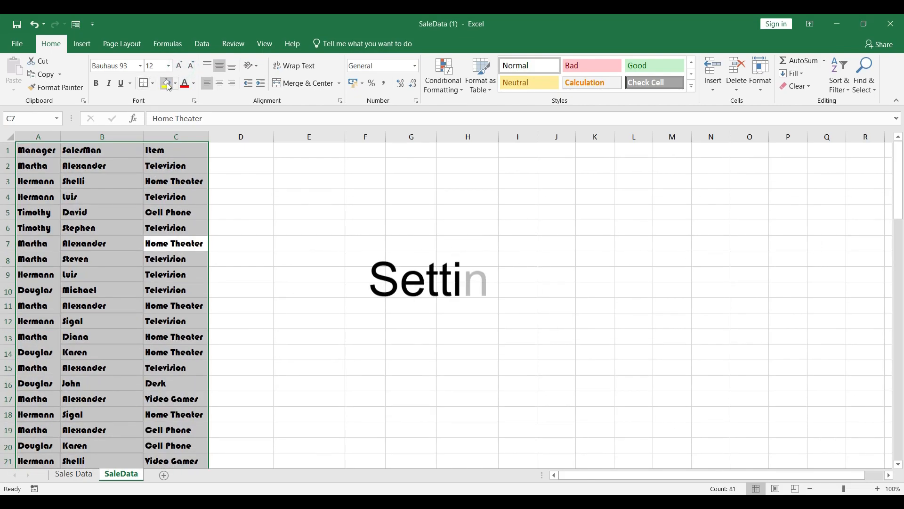
# Step: Fill the table cells with yellow, and change the fill to the standard light green
pyautogui.click(167, 84)
pyautogui.click(175, 83)
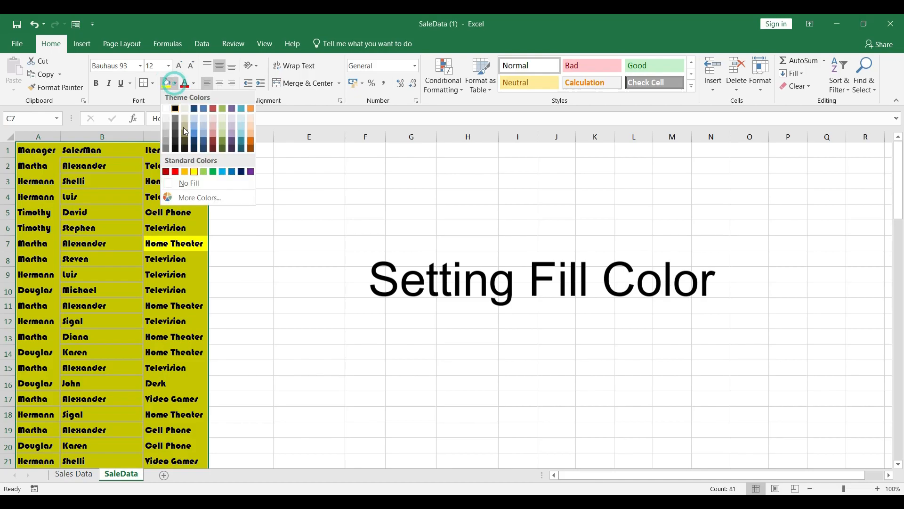
pyautogui.click(206, 173)
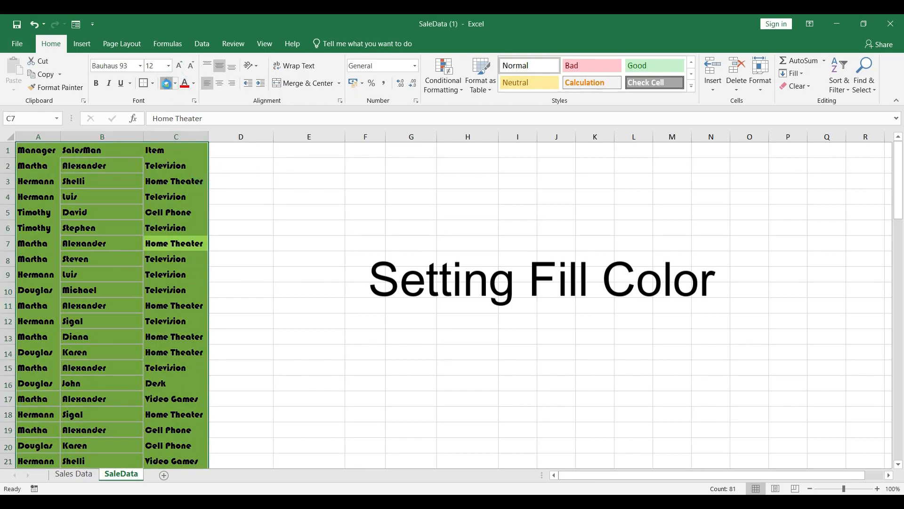
# Step: Set the table's fill colour to white and its text colour to Automatic
pyautogui.click(173, 83)
pyautogui.click(166, 108)
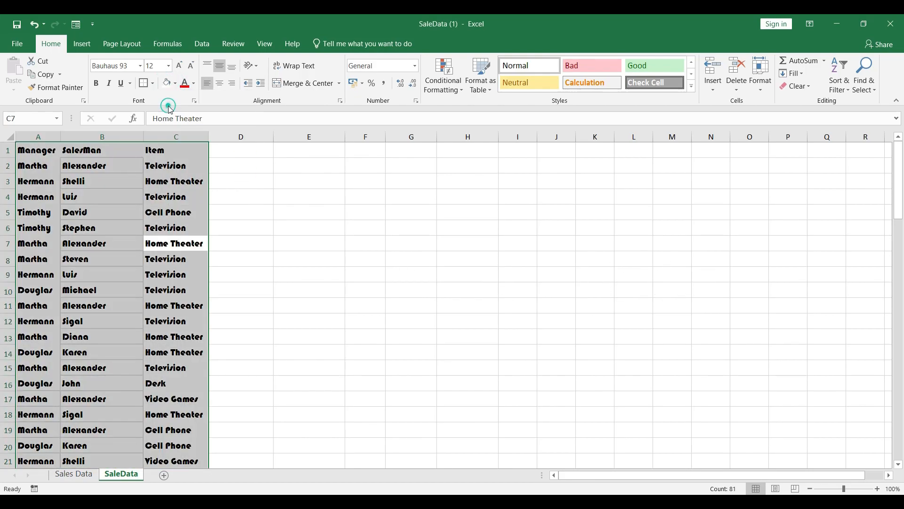
pyautogui.click(194, 84)
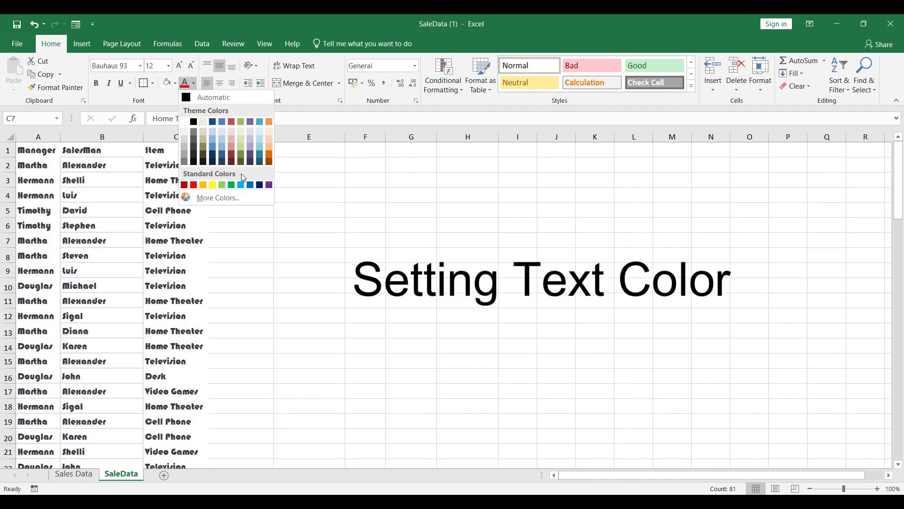
pyautogui.click(208, 97)
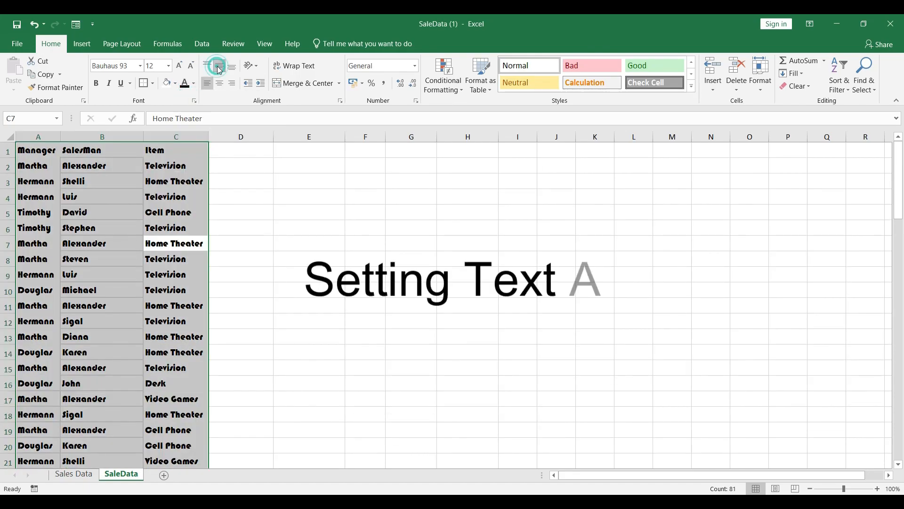
# Step: Align the table cells to the bottom, and try right and left horizontal alignment
pyautogui.click(233, 71)
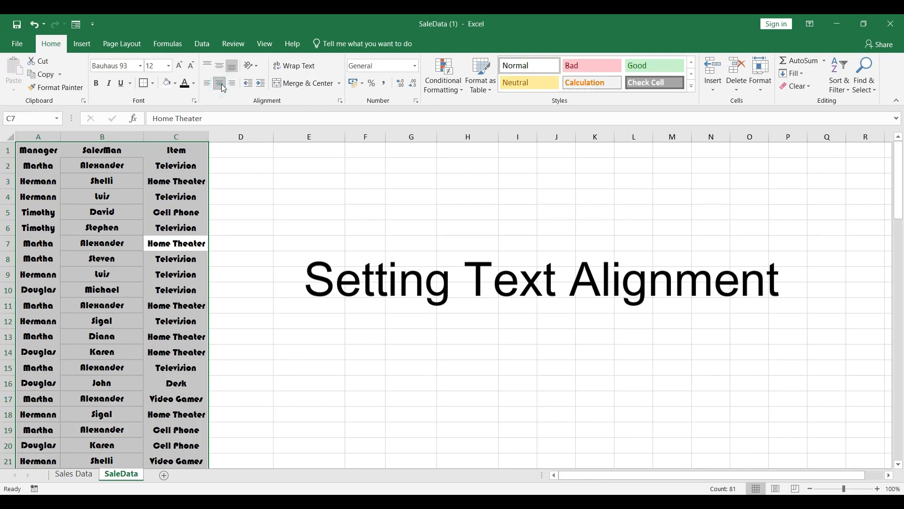
pyautogui.click(232, 84)
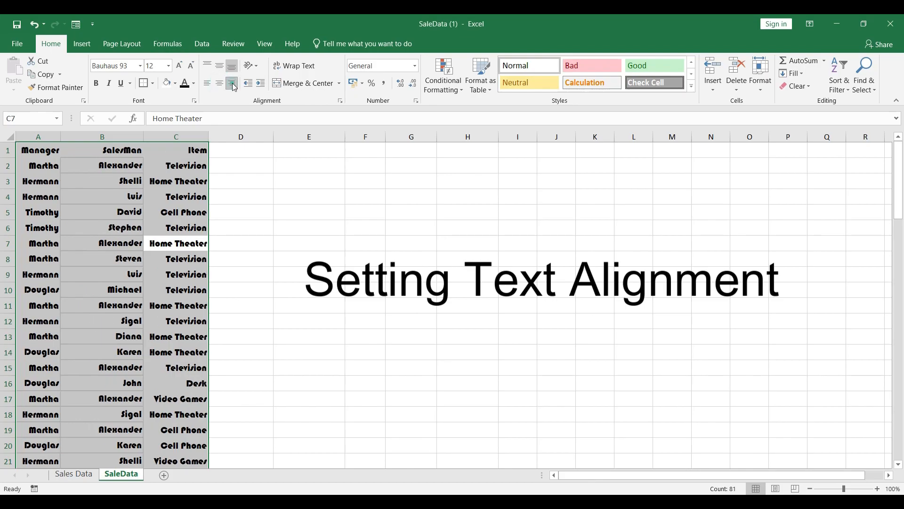
pyautogui.click(209, 84)
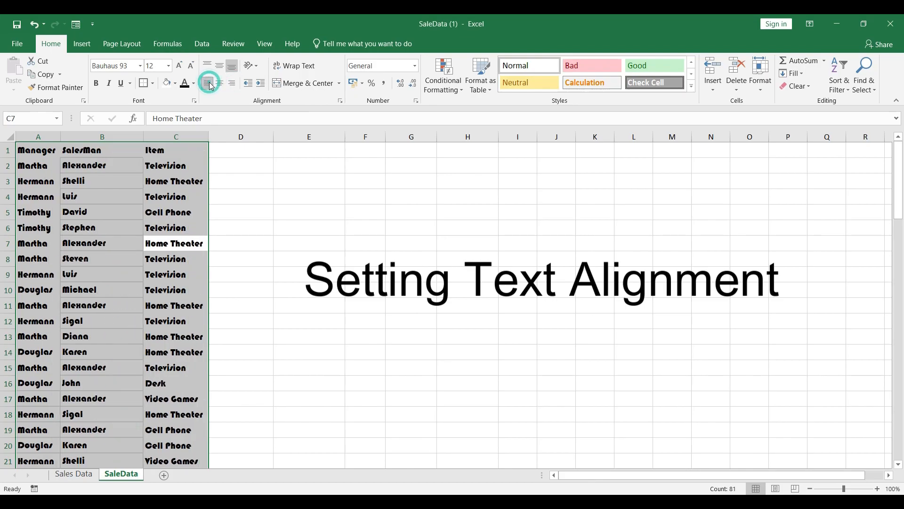
# Step: Try increasing and decreasing the indent of the table cells, and centre their text horizontally
pyautogui.click(262, 85)
pyautogui.click(262, 85)
pyautogui.click(262, 85)
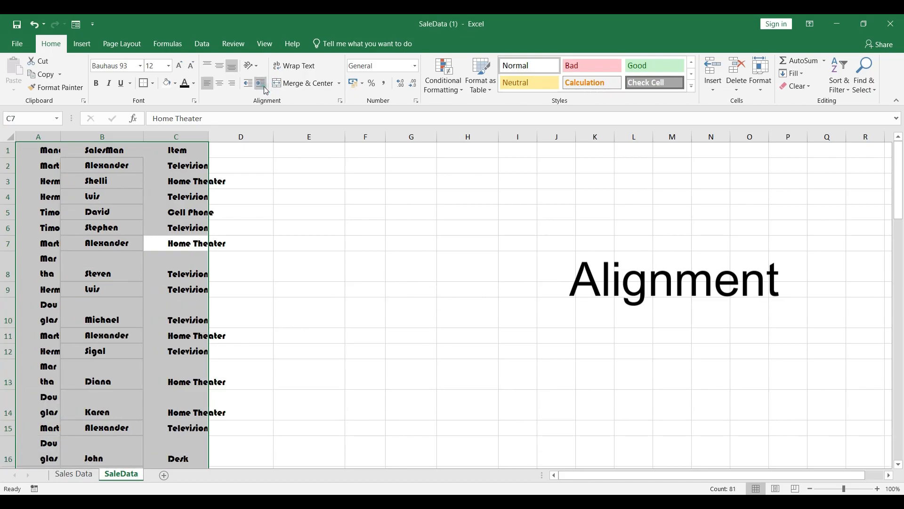
pyautogui.click(262, 85)
pyautogui.click(254, 90)
pyautogui.click(254, 89)
pyautogui.click(253, 89)
pyautogui.click(220, 86)
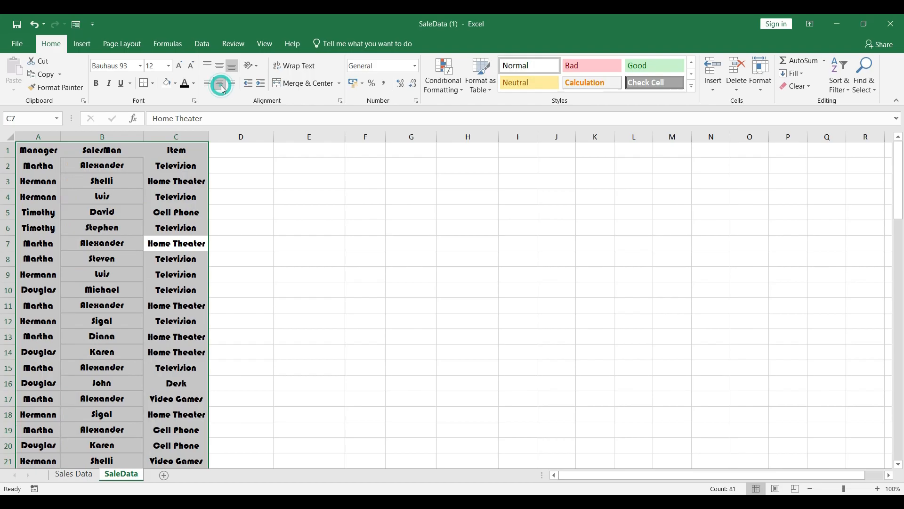